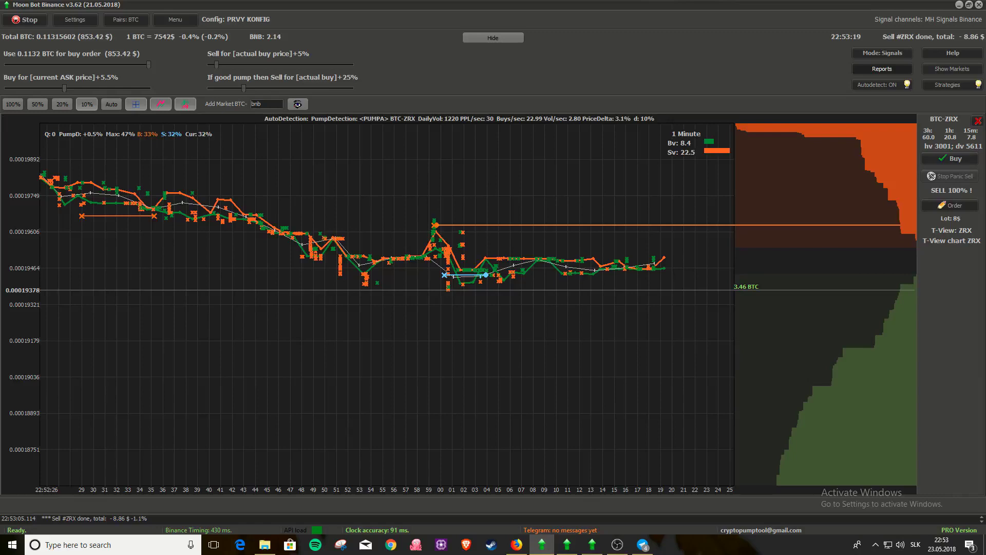
Launch MoonBot.exe from the MOONBOT - Copy (2) folder in File Explorer
key("alt+Tab")
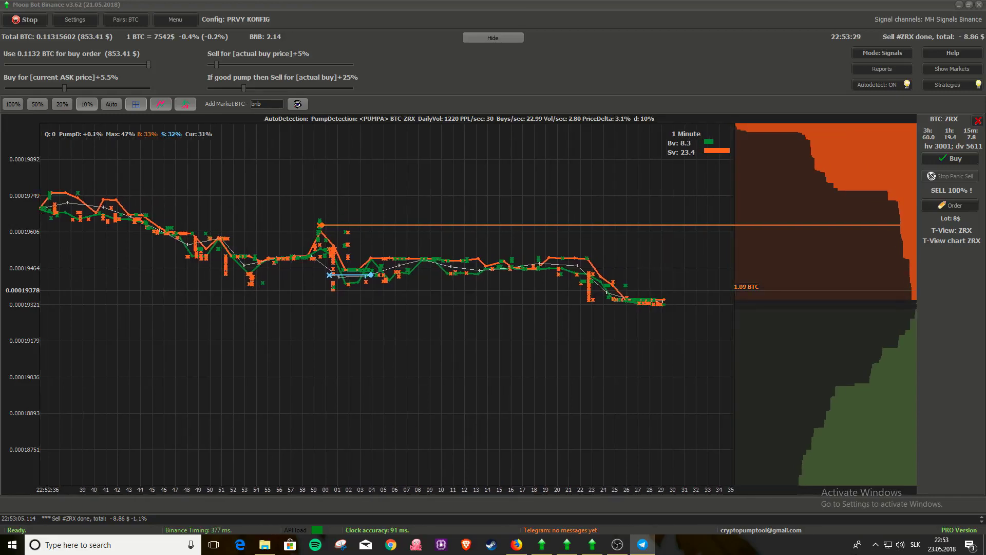
scroll(447, 299, "down", 5)
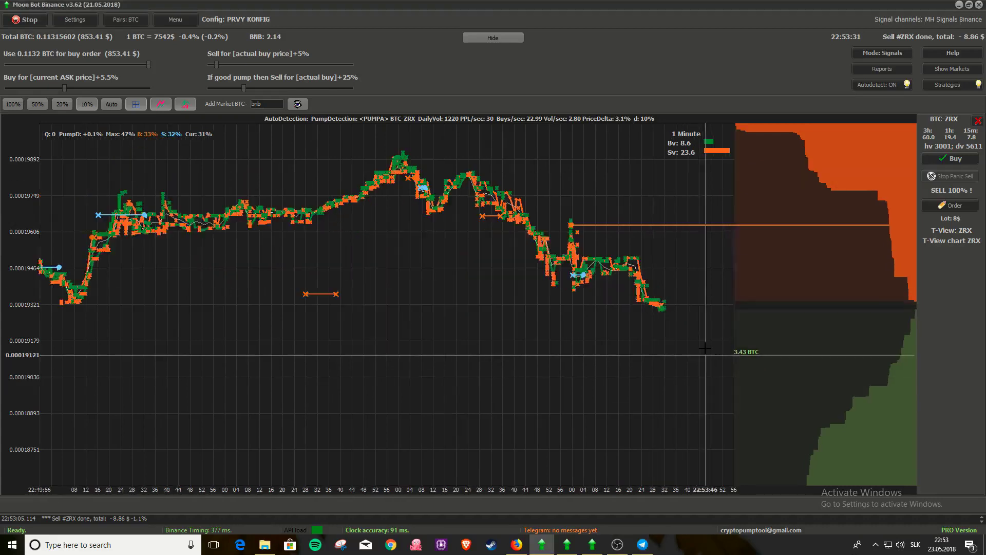
scroll(702, 322, "up", 5)
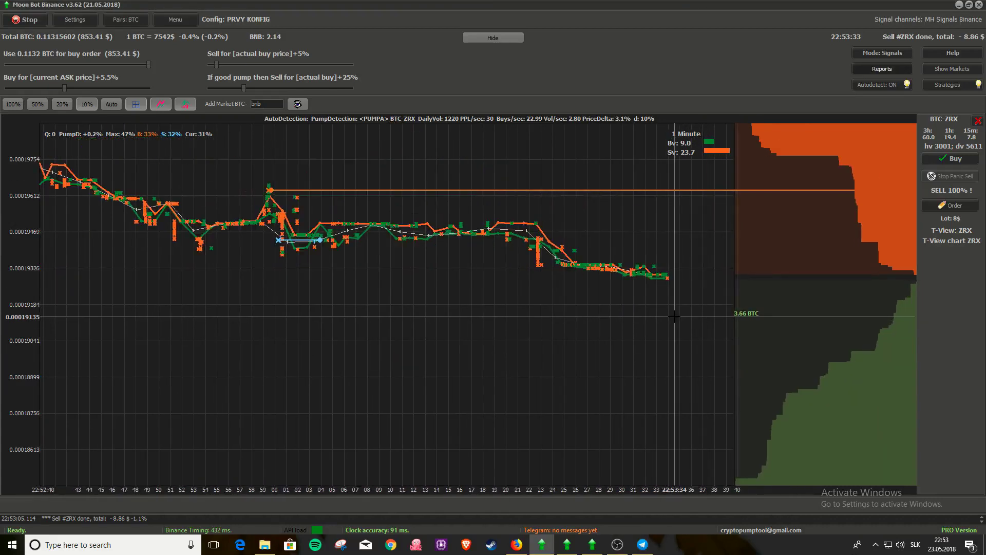
scroll(675, 316, "down", 6)
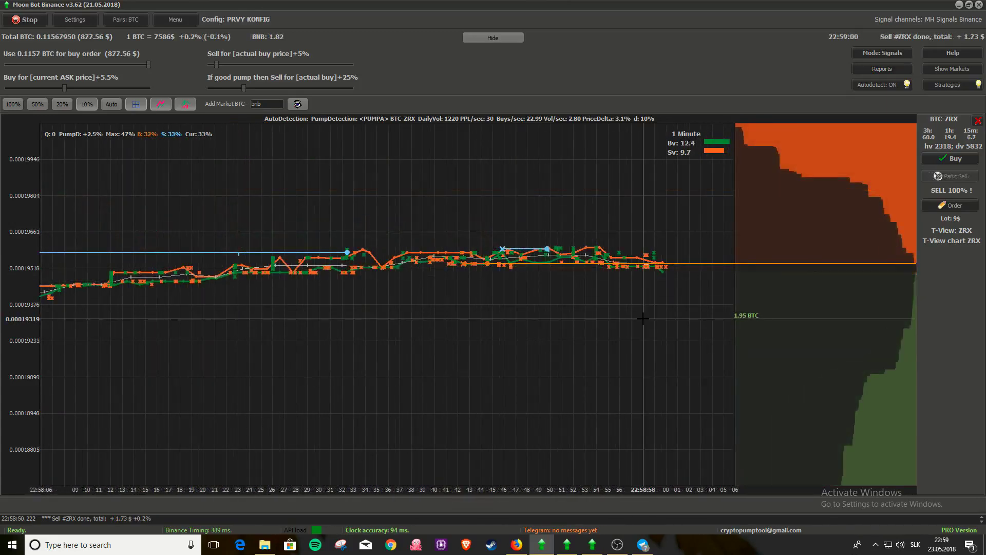
scroll(643, 318, "down", 3)
scroll(641, 317, "up", 3)
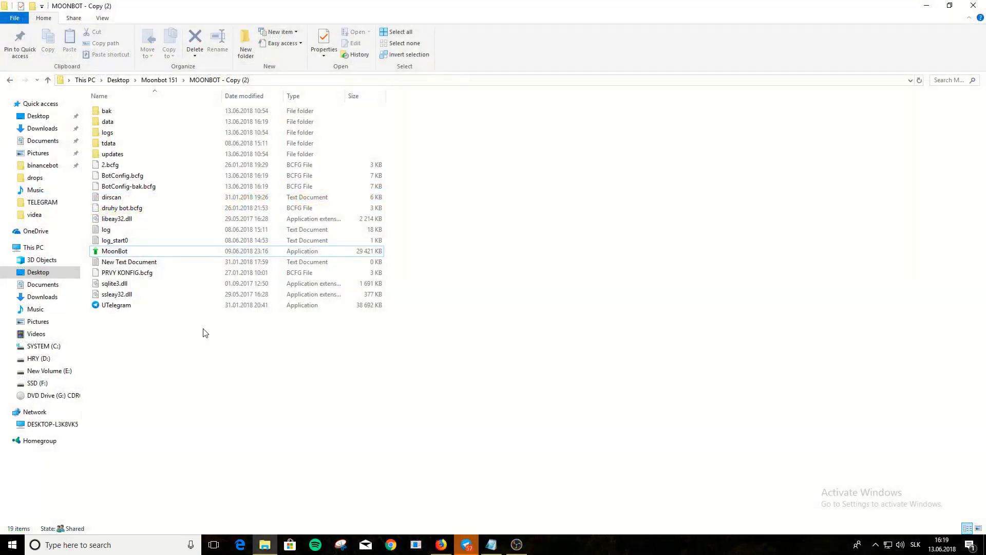
double_click(115, 252)
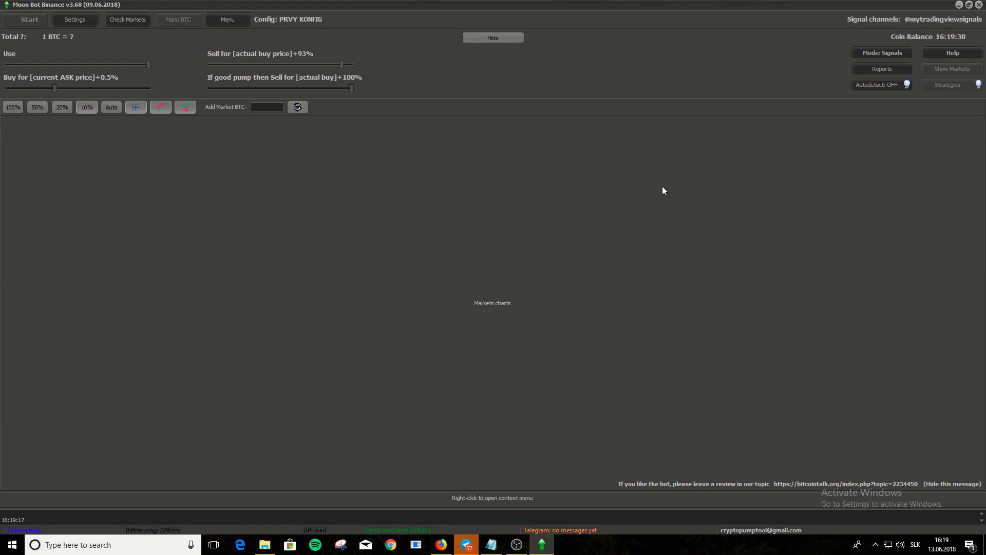
Add a new DropsDetection strategy with StrategyName 'Drops' and save it
left_click(945, 84)
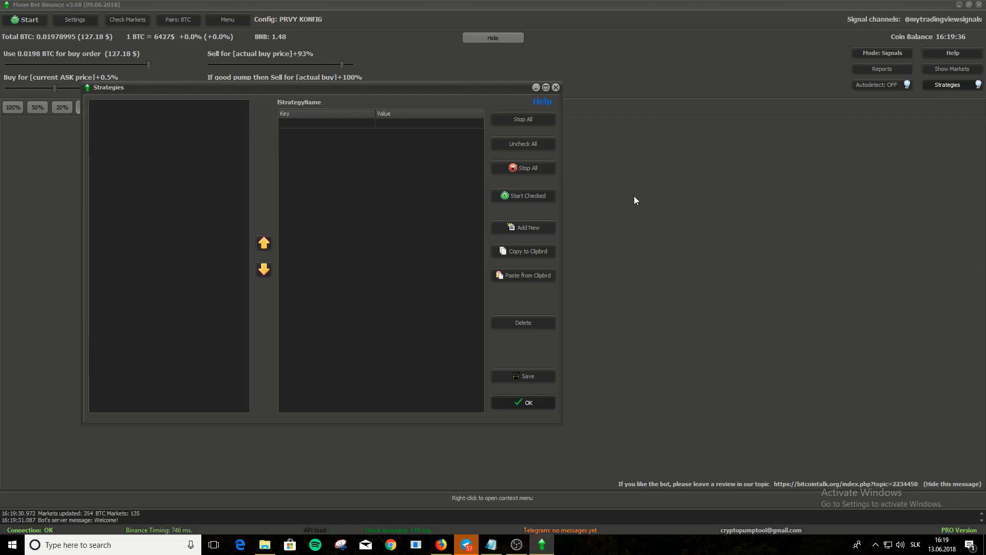
left_click(526, 229)
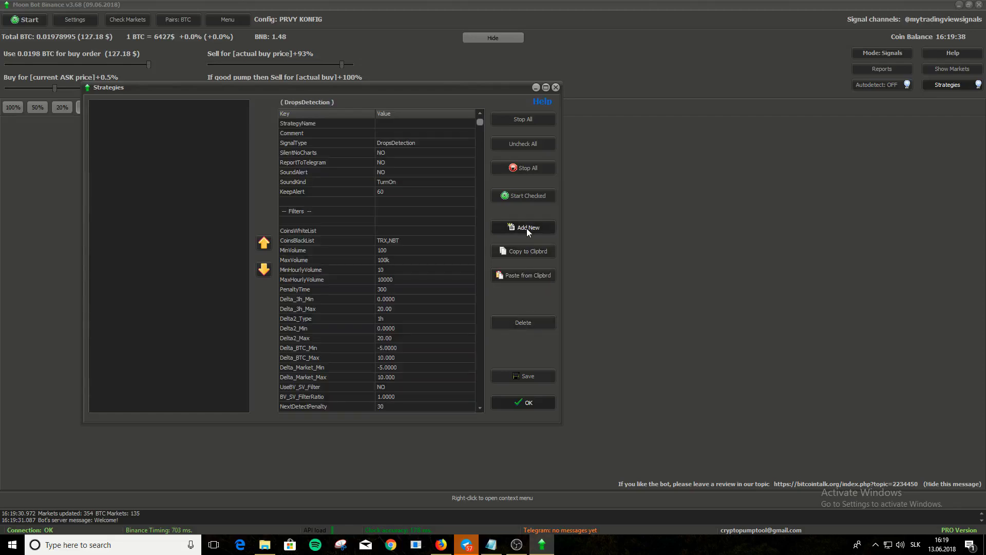
left_click(408, 123)
type("Drops")
left_click(399, 144)
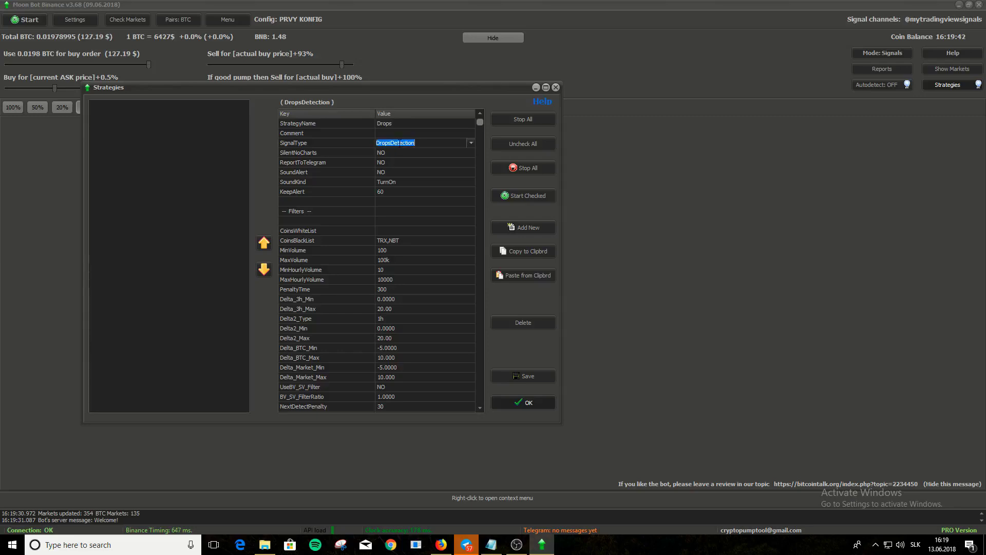
left_click(520, 376)
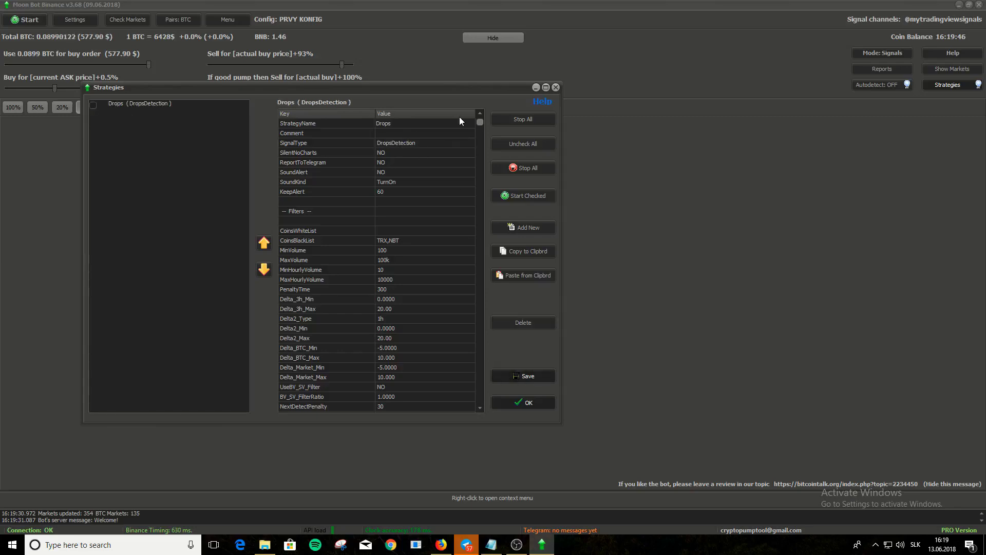
Scroll to the Drops strategy settings and point out DropsMaxTime set to 60
left_click_drag(481, 122, 481, 205)
scroll(469, 251, "down", 9)
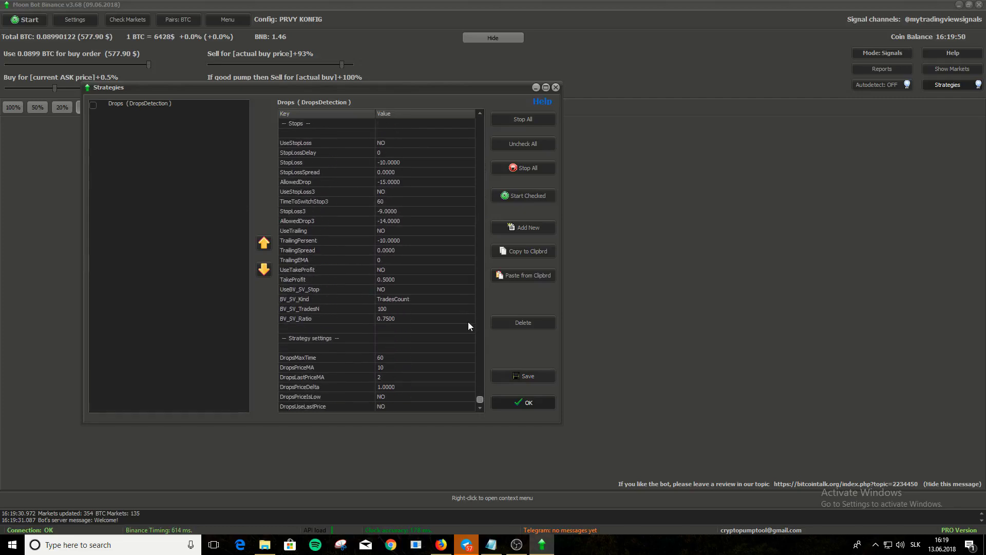
left_click(389, 357)
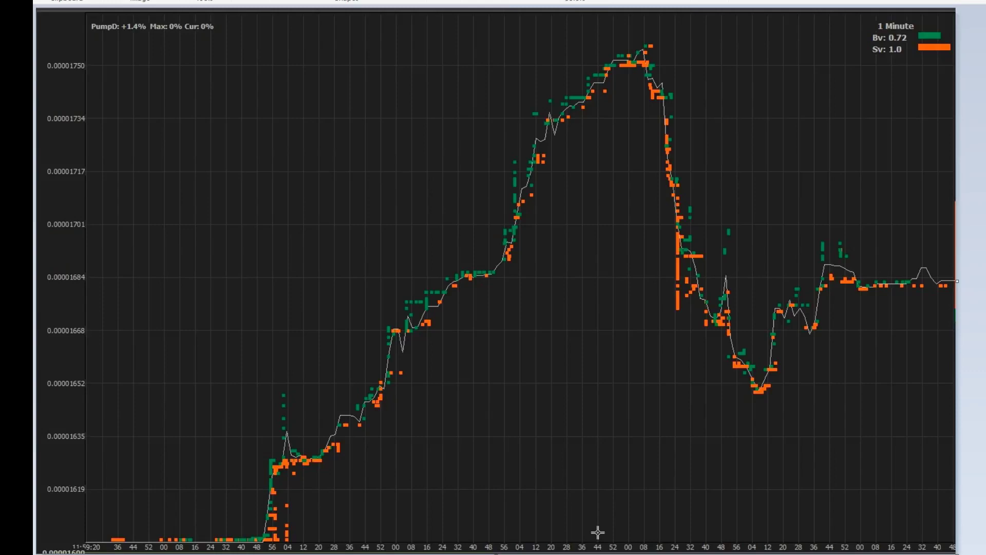
Circle the chart peak and a point on the fall in yellow, and finish the '1% drop' label
mouse_move(598, 535)
left_mouse_down()
mouse_move(713, 534)
mouse_move(699, 233)
mouse_move(715, 26)
left_mouse_up()
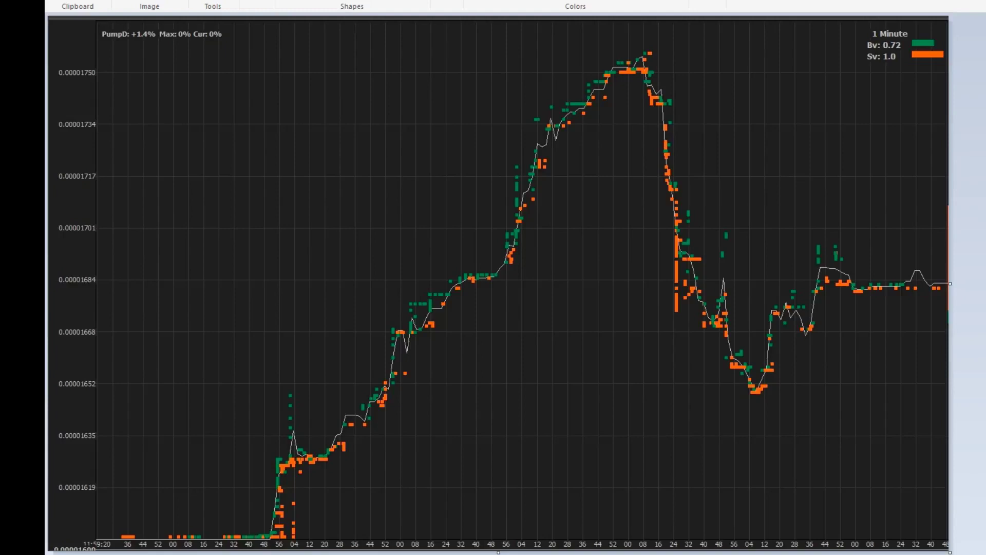
mouse_move(647, 65)
left_mouse_down()
mouse_move(637, 72)
mouse_move(645, 65)
mouse_move(652, 75)
left_mouse_up()
left_click_drag(668, 128, 666, 136)
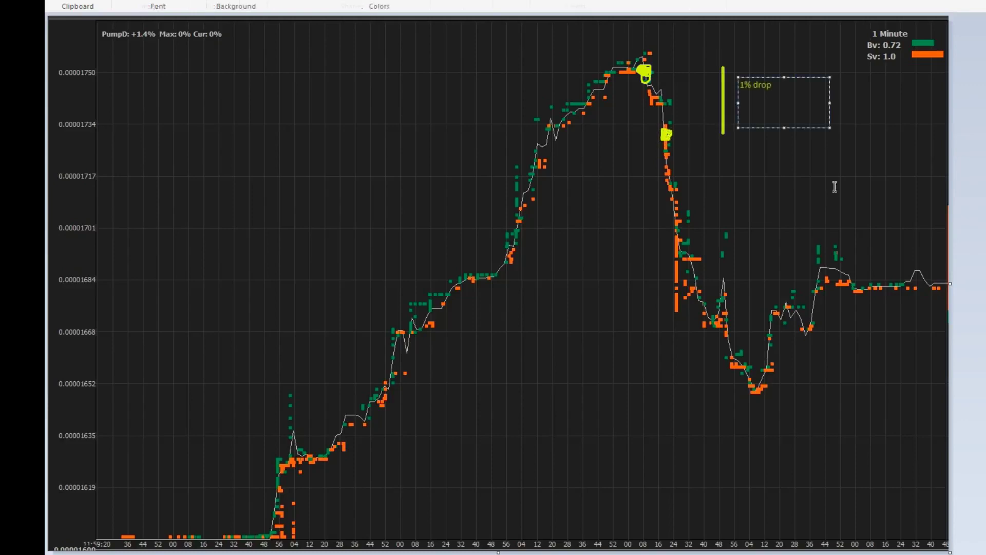
left_click(835, 192)
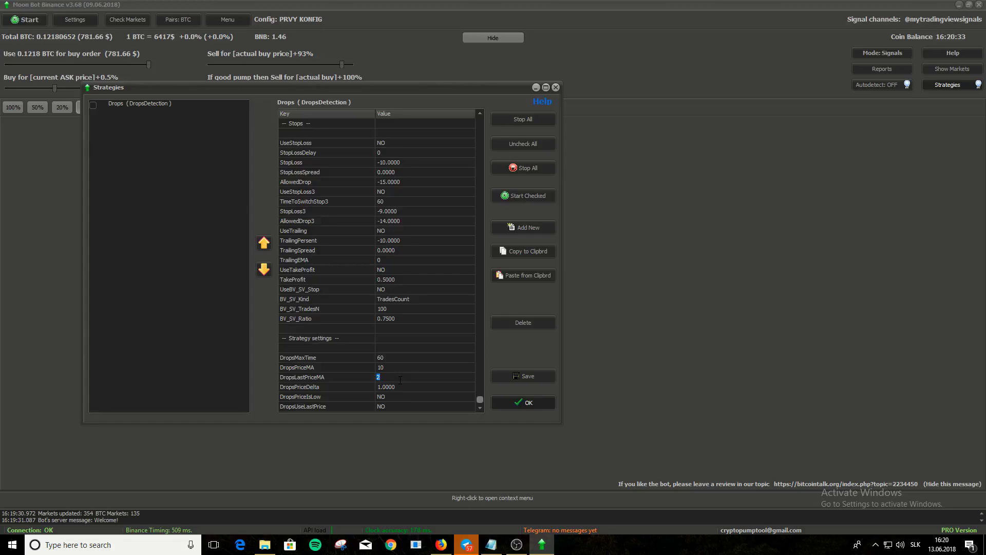
left_click(408, 367)
left_click(408, 368)
left_click(401, 378)
left_click(407, 368)
left_click(400, 380)
left_click(407, 368)
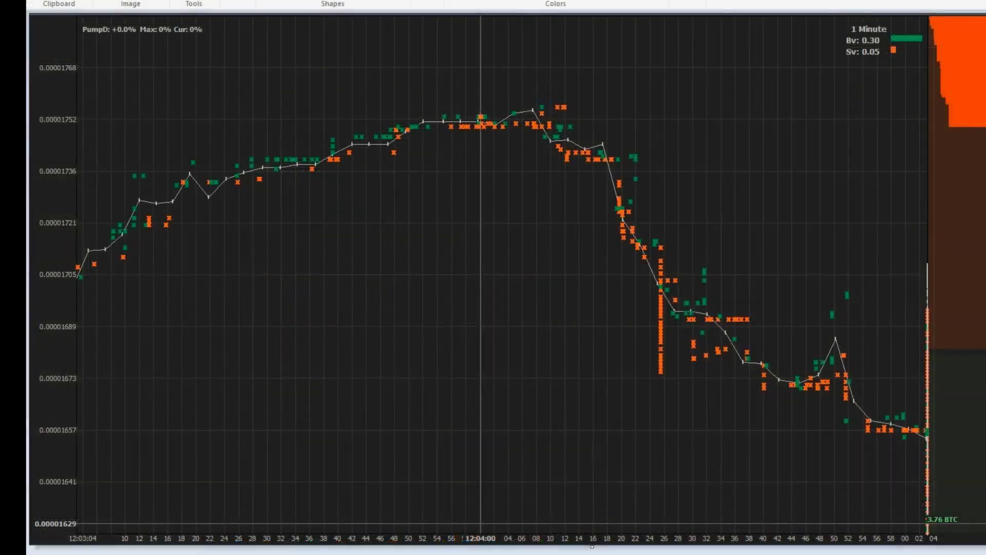
Place six yellow dots on the price points around the 12:04:00 peak
left_click(482, 119)
left_click(493, 125)
left_click(508, 119)
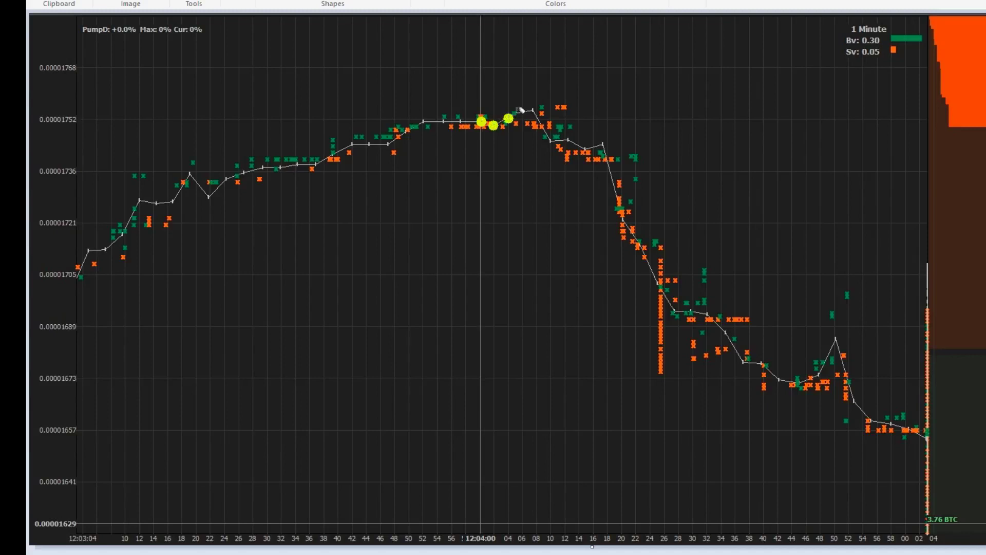
left_click(522, 113)
left_click(537, 119)
left_click(551, 143)
Draw a yellow horizontal line right of the peak labelled 'average'
left_click_drag(663, 124, 765, 124)
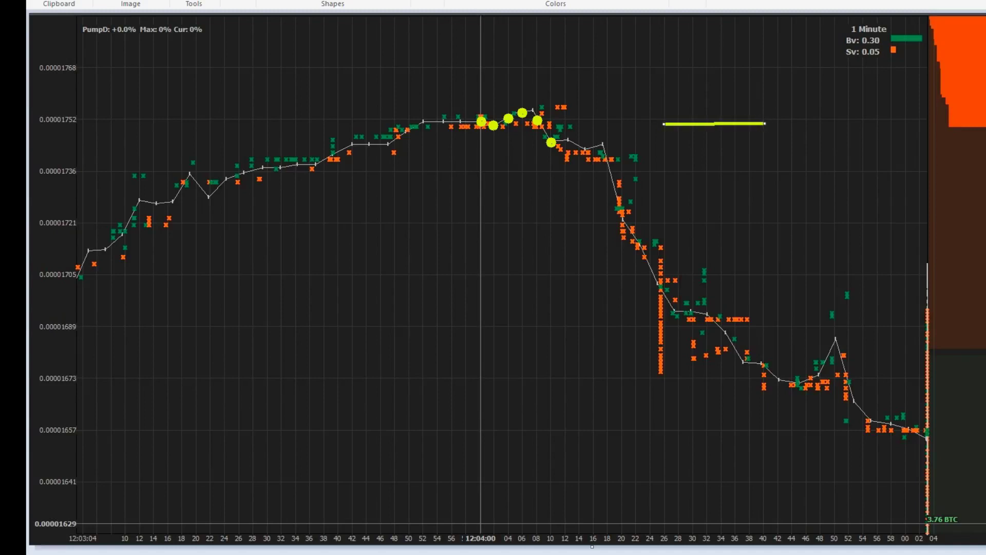
left_click_drag(769, 113, 831, 127)
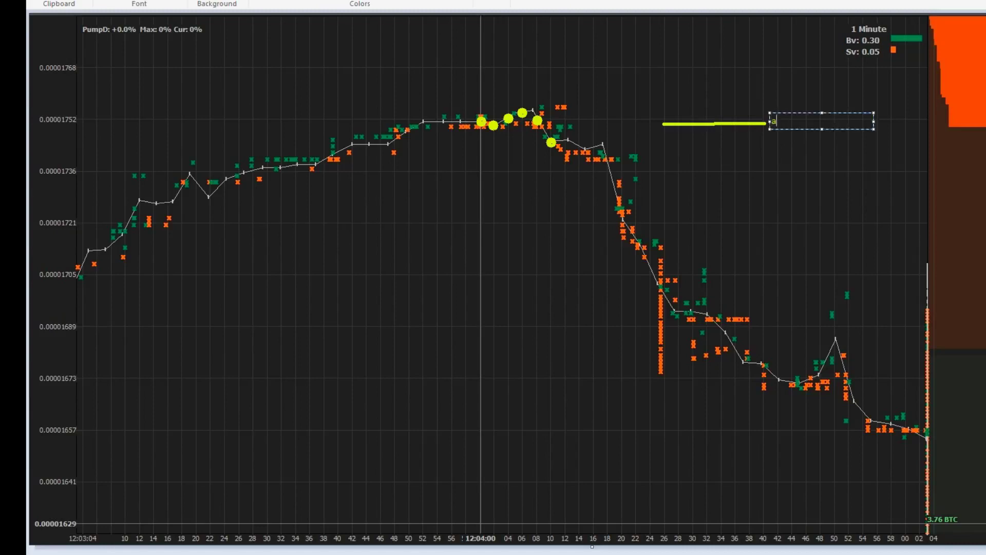
type("average")
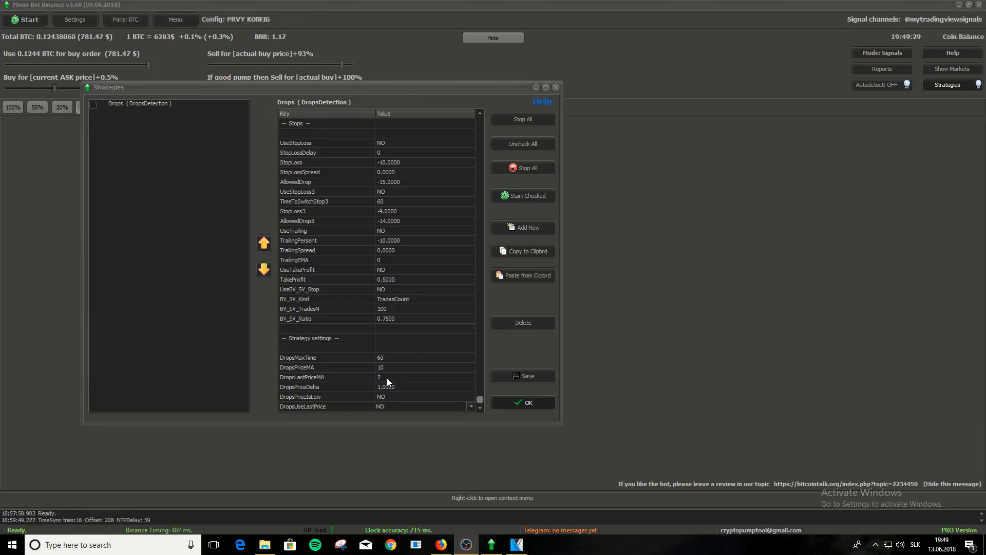
Enter 4 as the Drops strategy's DropsLastPriceMA value
left_click(388, 378)
type("4")
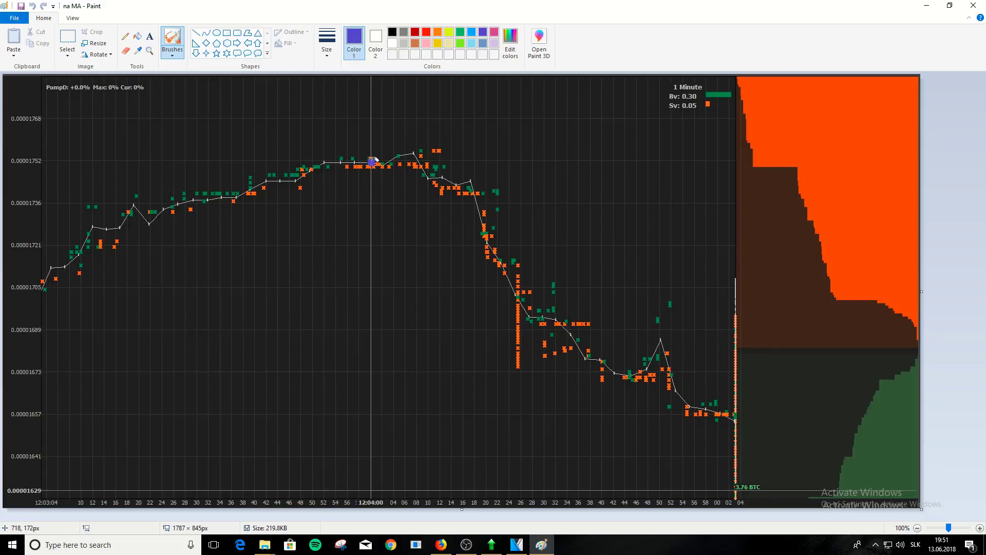
Paint three purple dots near the peak and a short purple horizontal line above them
left_click(372, 163)
left_click(383, 165)
left_click(395, 157)
left_click(196, 33)
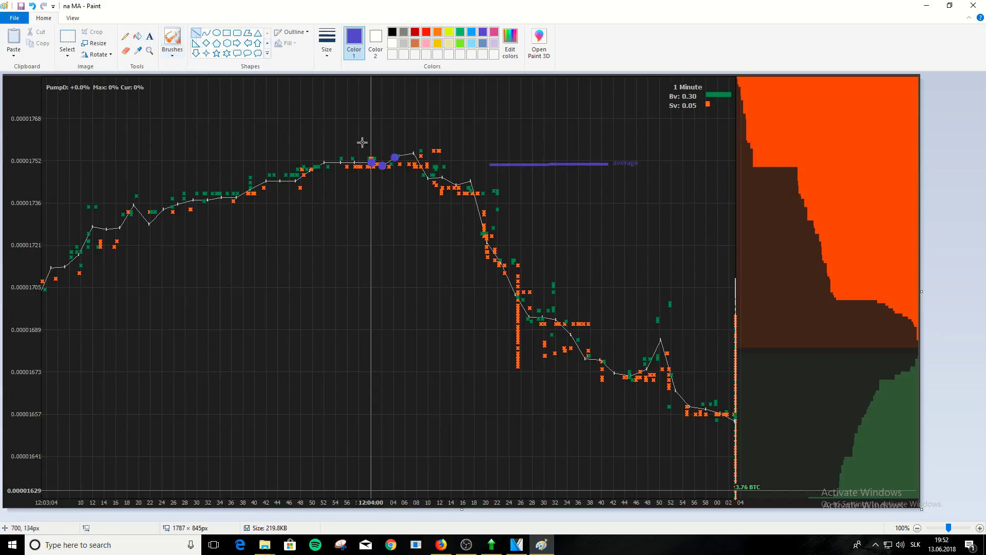
left_click_drag(369, 141, 395, 140)
Add a '3 seconds' text label above the peak marker
left_click(149, 36)
left_click_drag(369, 124, 444, 137)
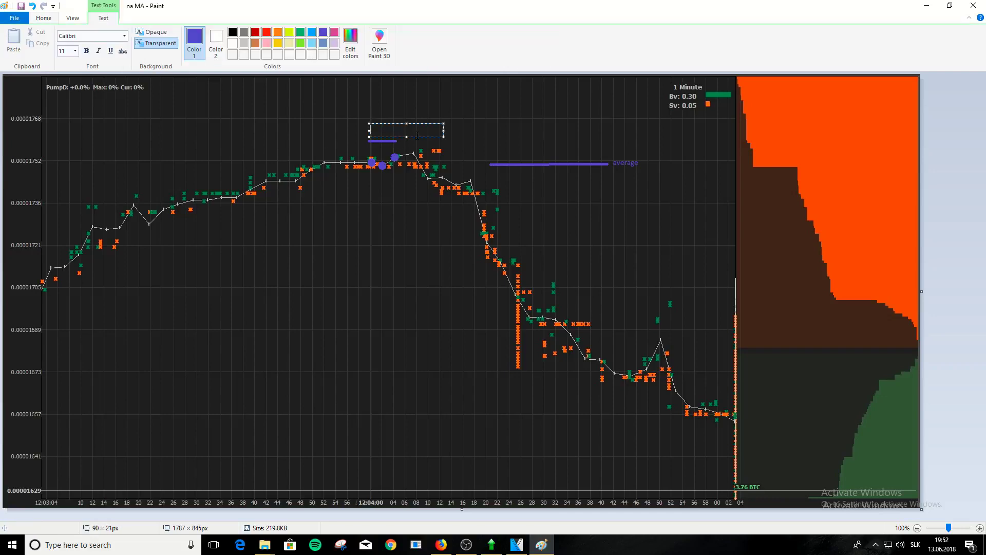
type("3 se")
type("conds")
left_click_drag(420, 123, 423, 124)
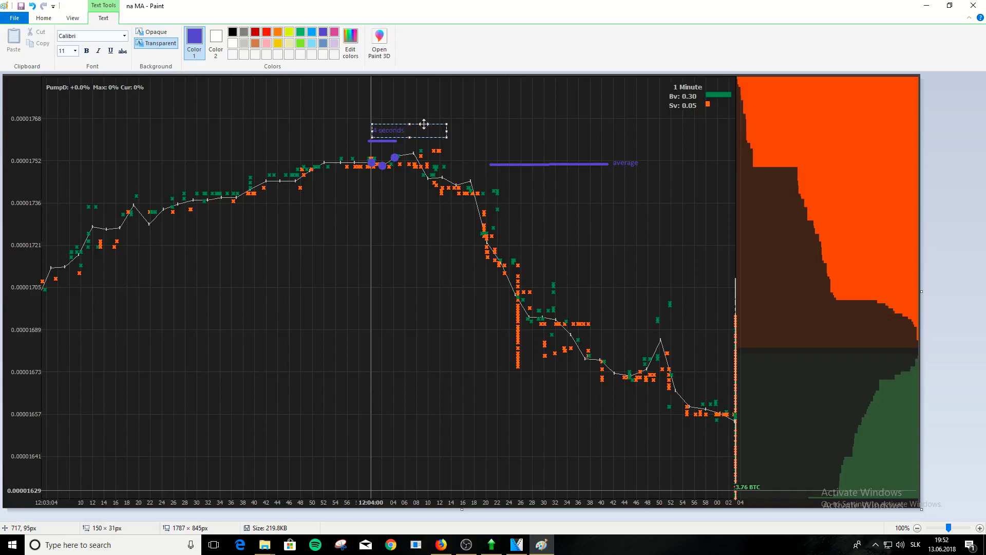
left_click(447, 106)
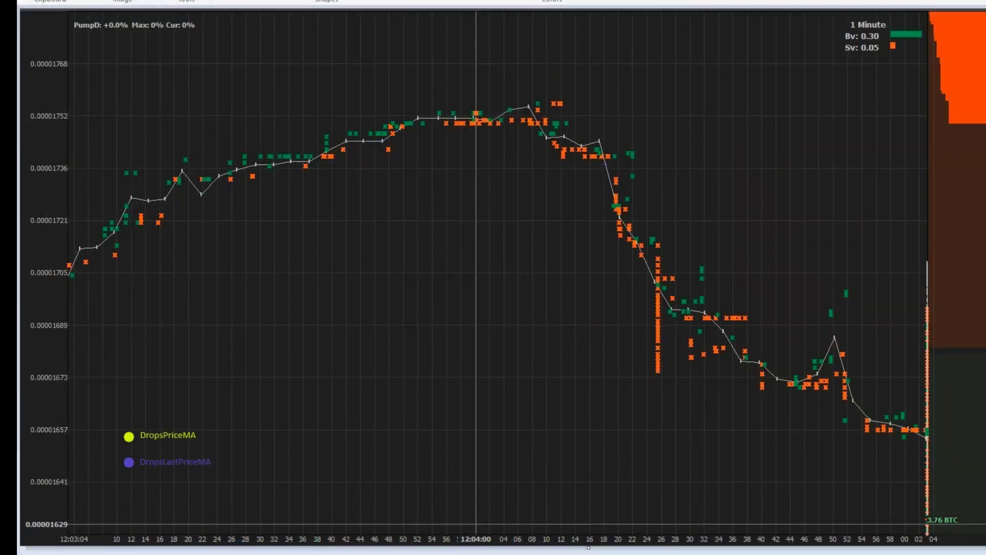
With a thicker stroke, mark six yellow DropsPriceMA dots down the price drop
left_click(452, 2)
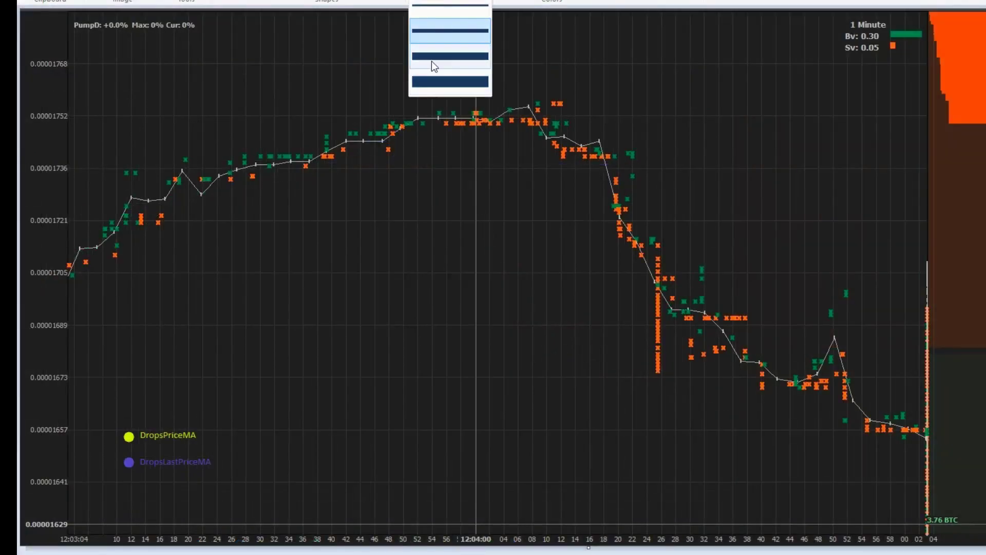
left_click(431, 62)
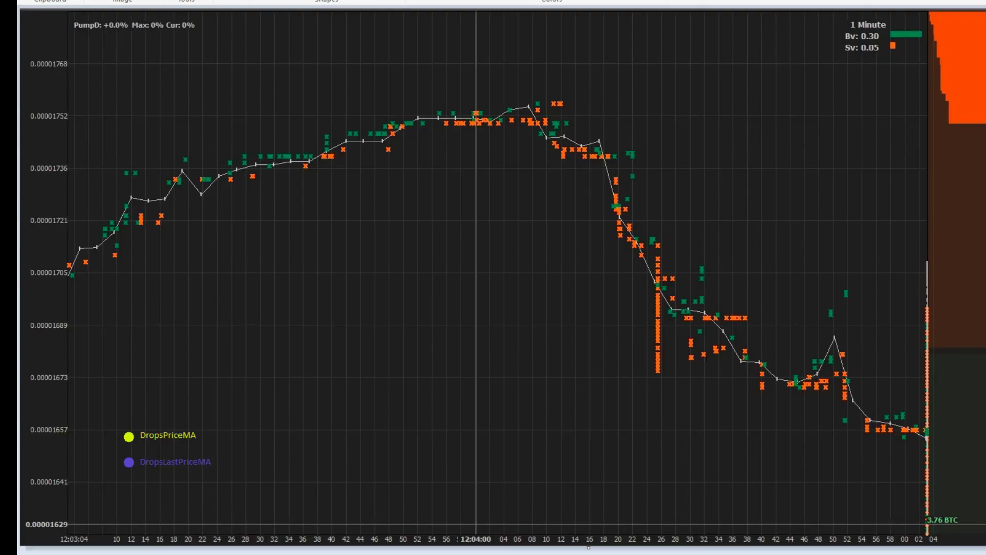
left_click(578, 141)
left_click(592, 143)
left_click(605, 152)
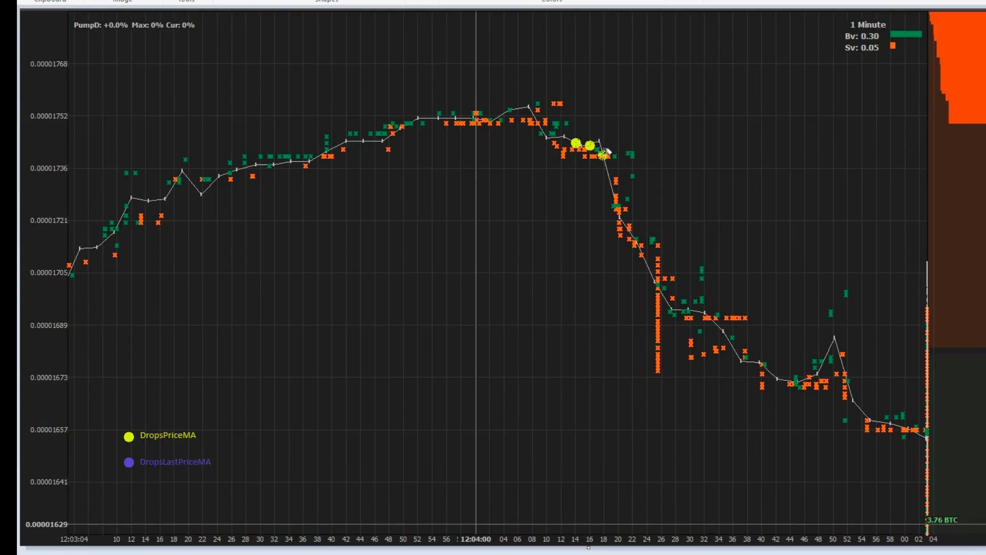
left_click(619, 203)
left_click(635, 234)
left_click(652, 261)
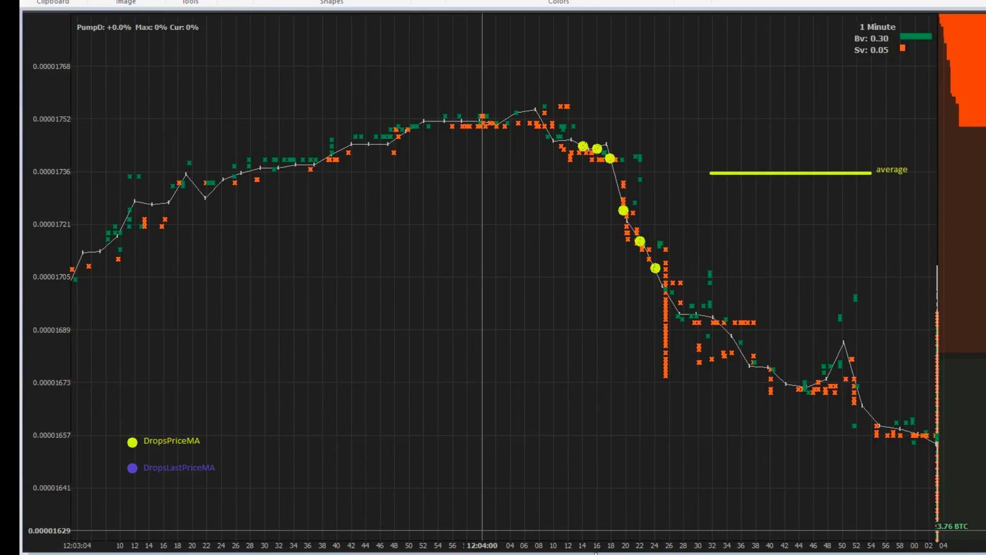
Fill the last three yellow dots purple to mark the DropsLastPriceMA points
left_click(437, 1)
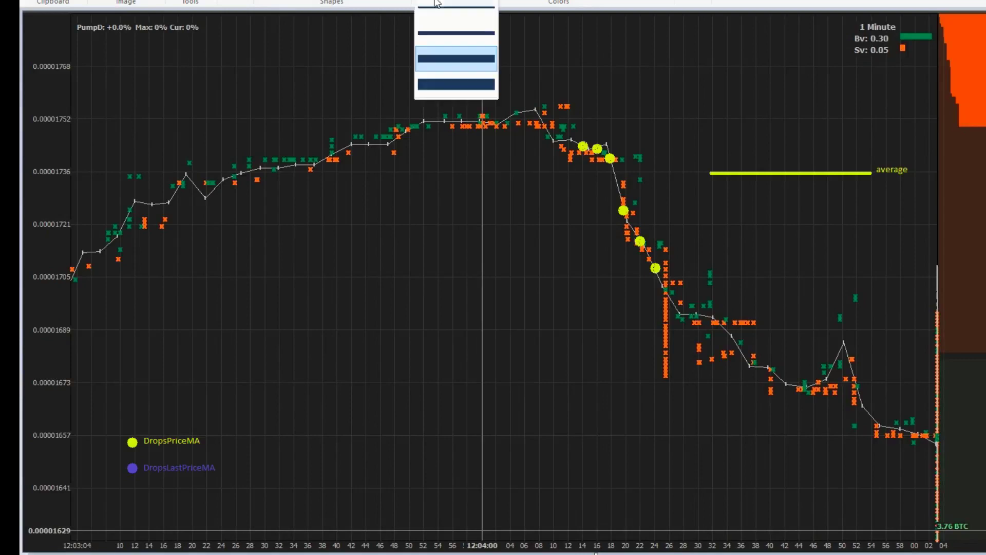
left_click(435, 39)
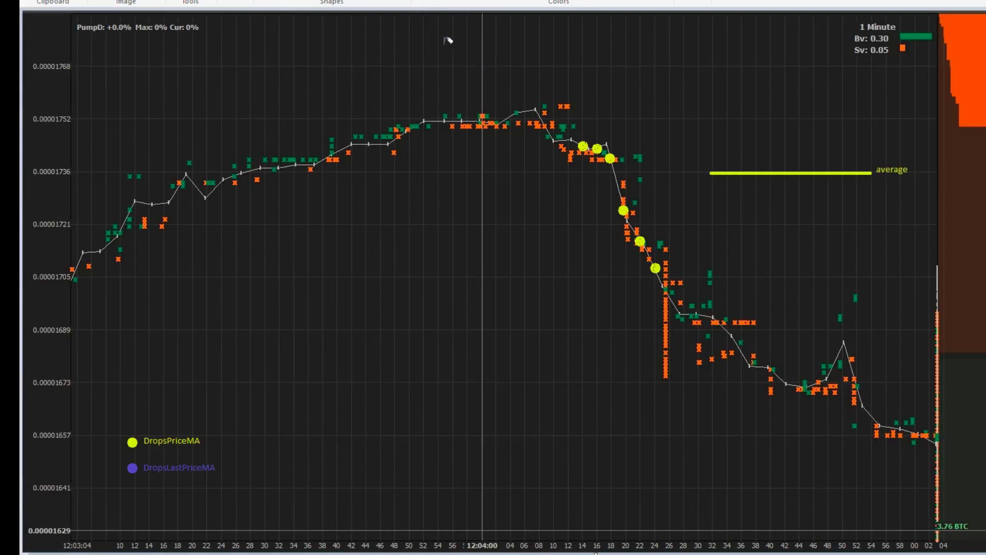
left_click(623, 209)
left_click(640, 240)
left_click(656, 268)
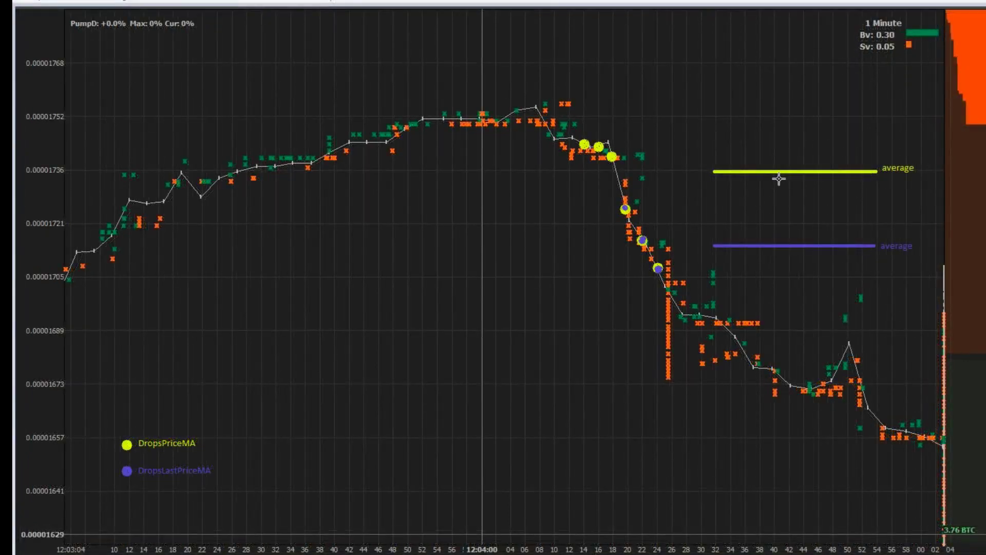
Draw a red gap line with the 1% buy-signal note, then select DropsPriceIsLow in Moon Bot
left_click_drag(779, 178, 780, 240)
left_click_drag(797, 184, 909, 236)
type("If there is")
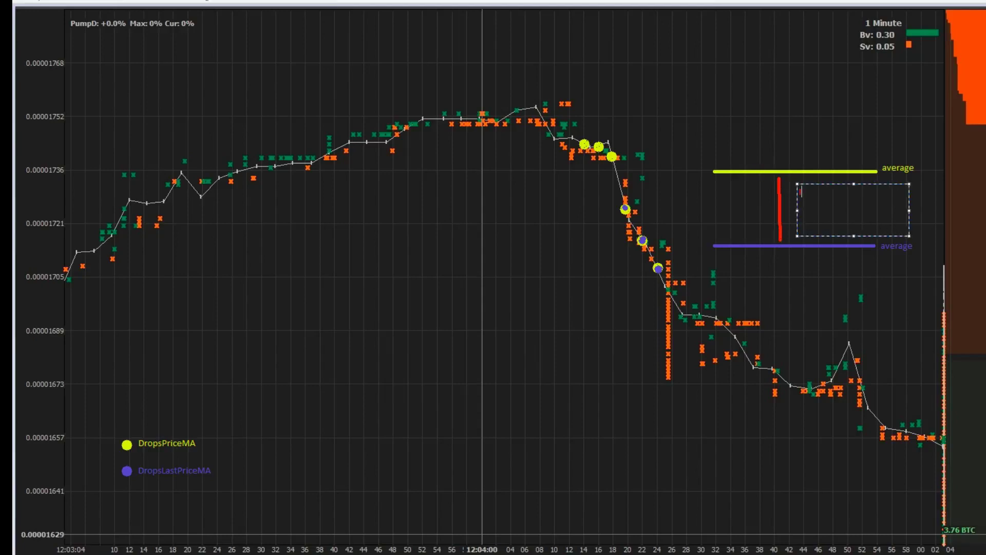
type(" 1% dif")
type("ference th")
type("en moonbot wi")
type("ll g")
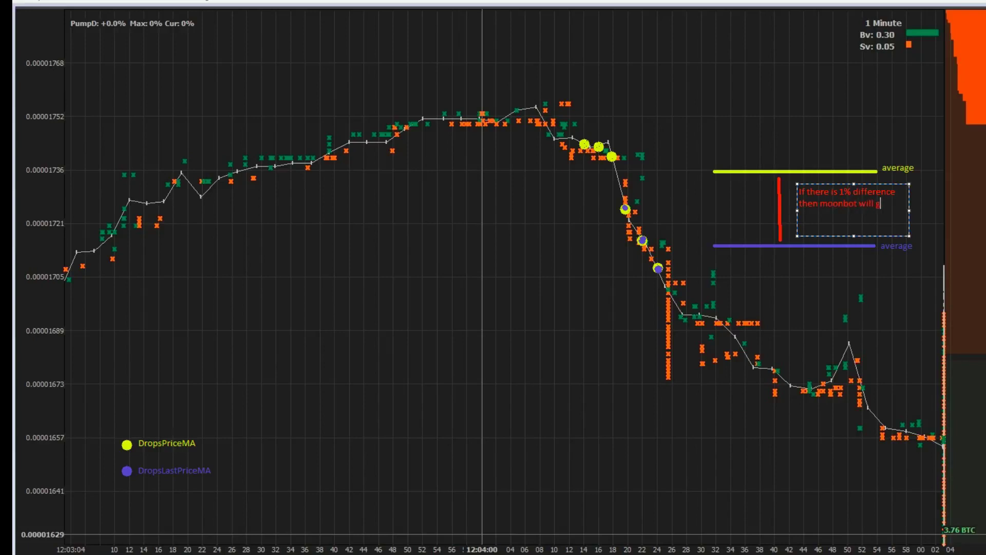
type("ive you buy signal")
left_click(800, 105)
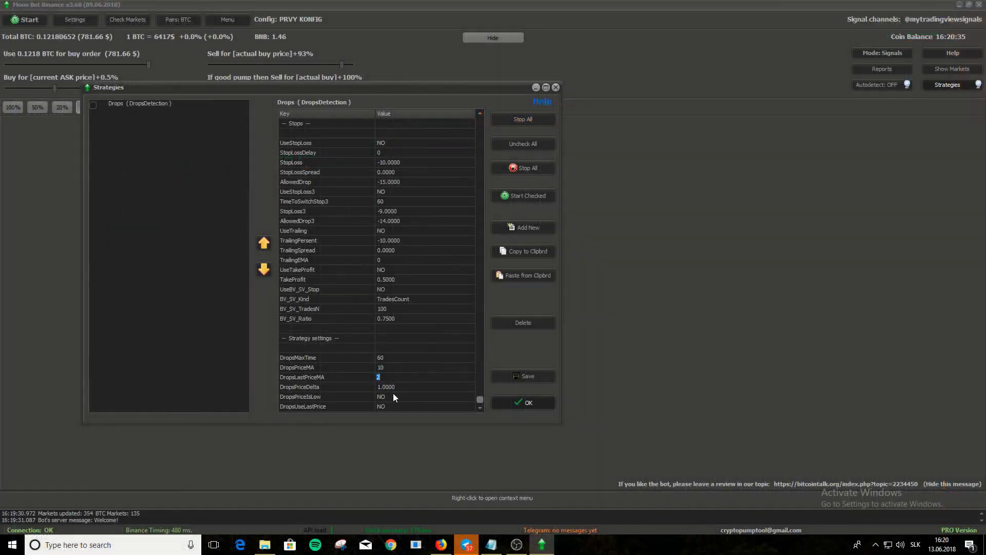
left_click(394, 397)
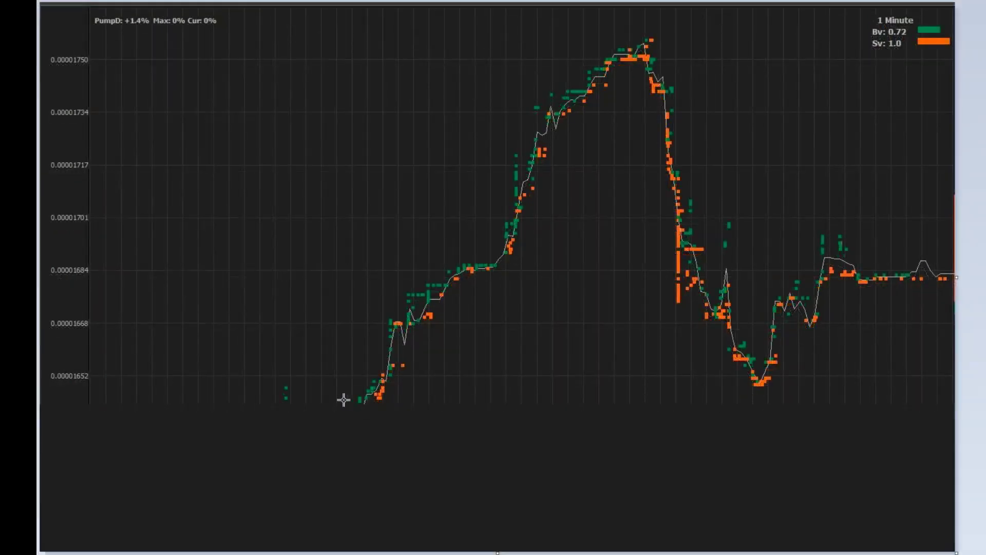
Draw a purple base line, three yellow dots down to the trough, and a yellow line below it
left_click_drag(270, 403, 831, 404)
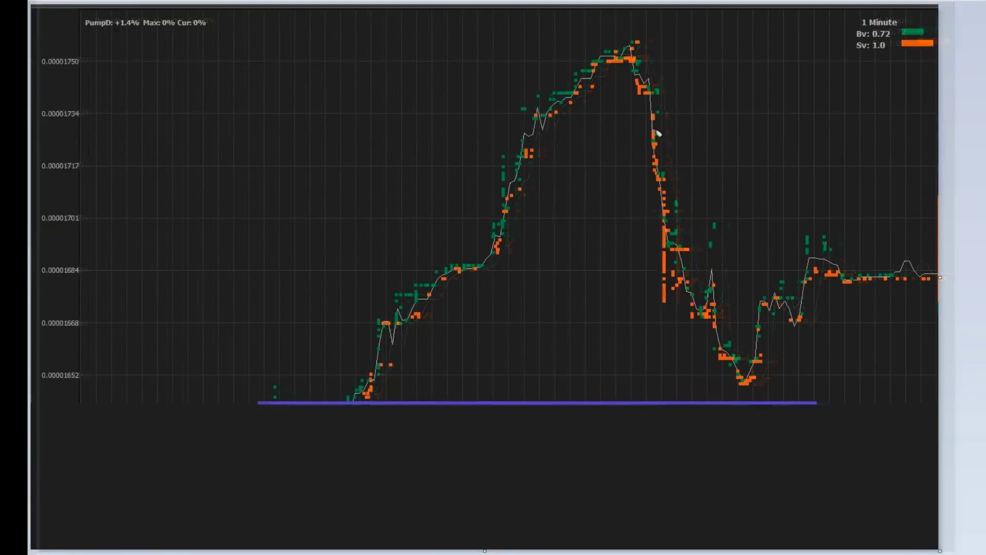
left_click(660, 179)
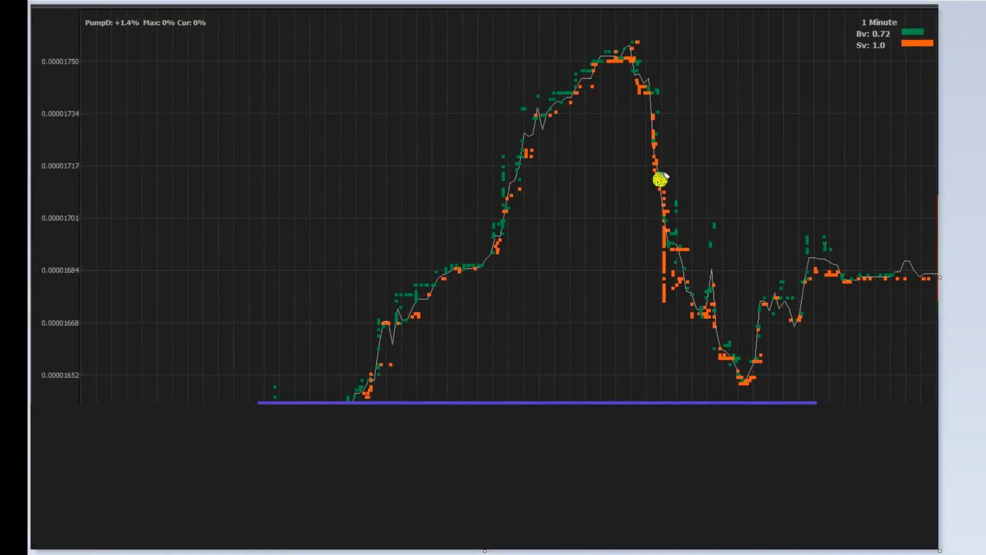
left_click(697, 307)
left_click(747, 377)
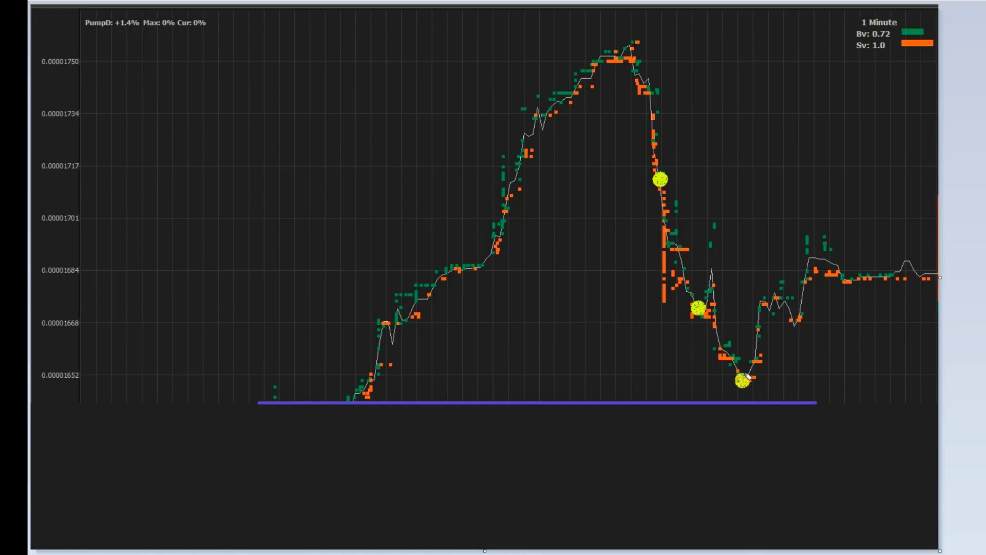
left_click_drag(742, 379, 778, 457)
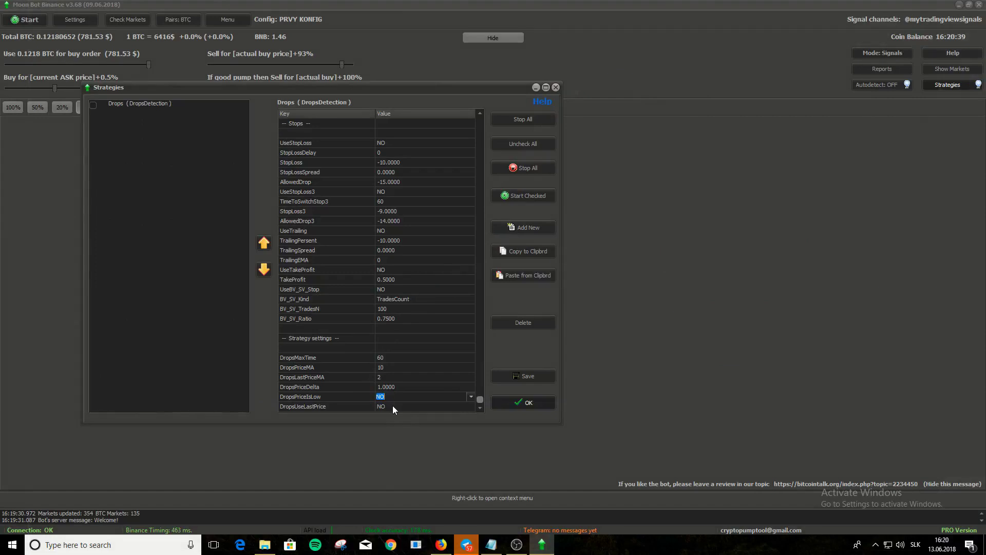
Click into the DropsUseLastPrice value cell to show its NO/YES choice
left_click(392, 406)
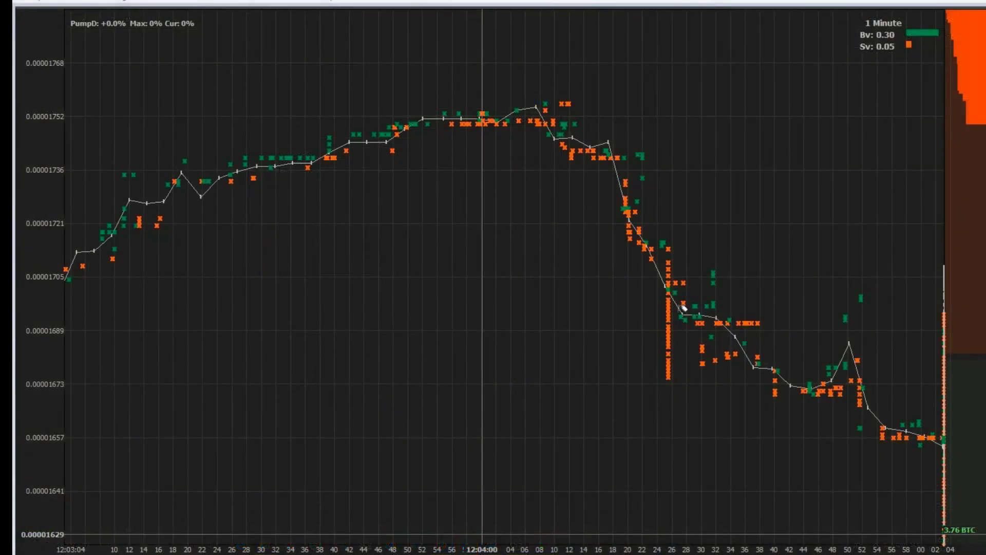
Mark the classic buy point with a red dot where the drop levels off near 0.00001689
left_click(688, 309)
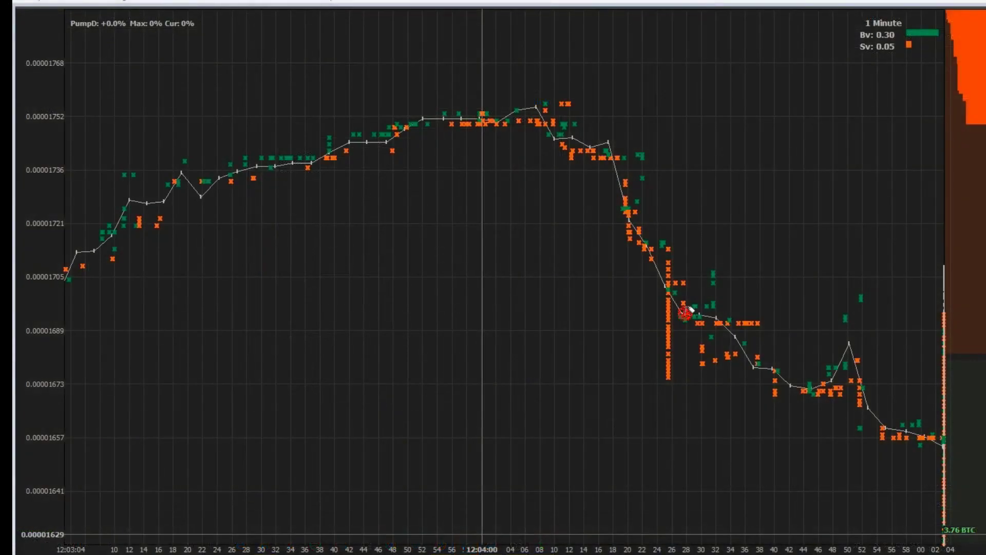